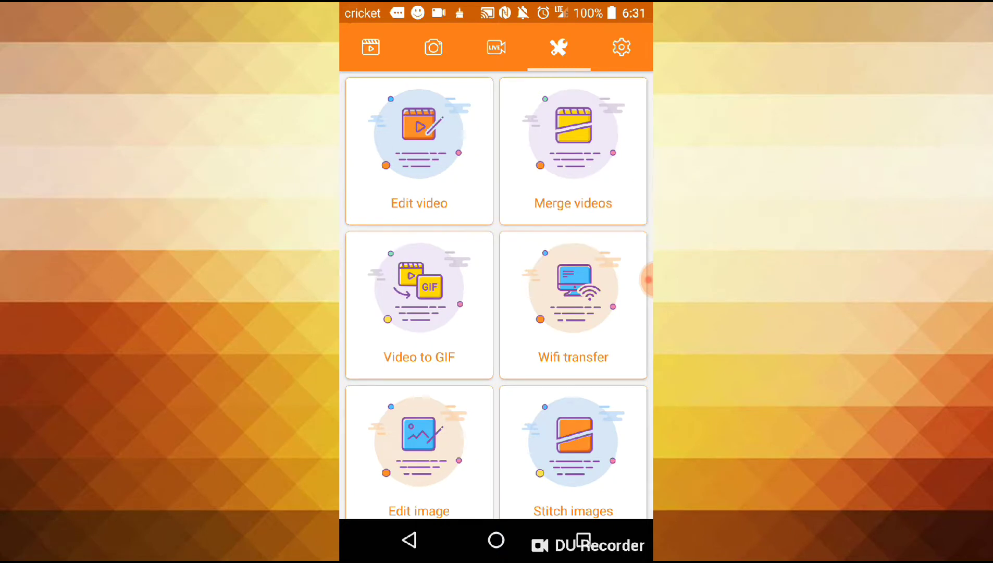
scroll(496, 294, down, 1)
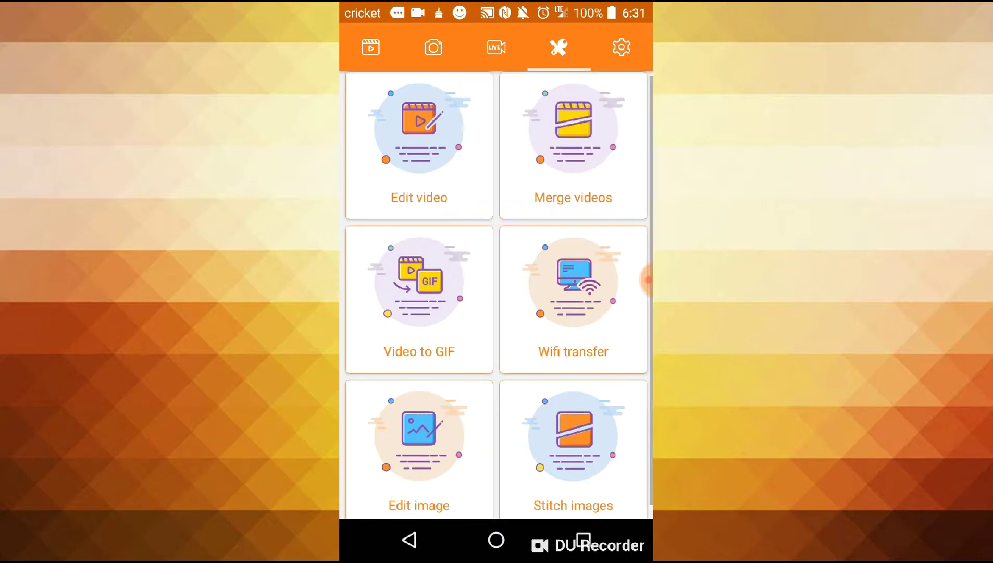
scroll(496, 294, down, 1)
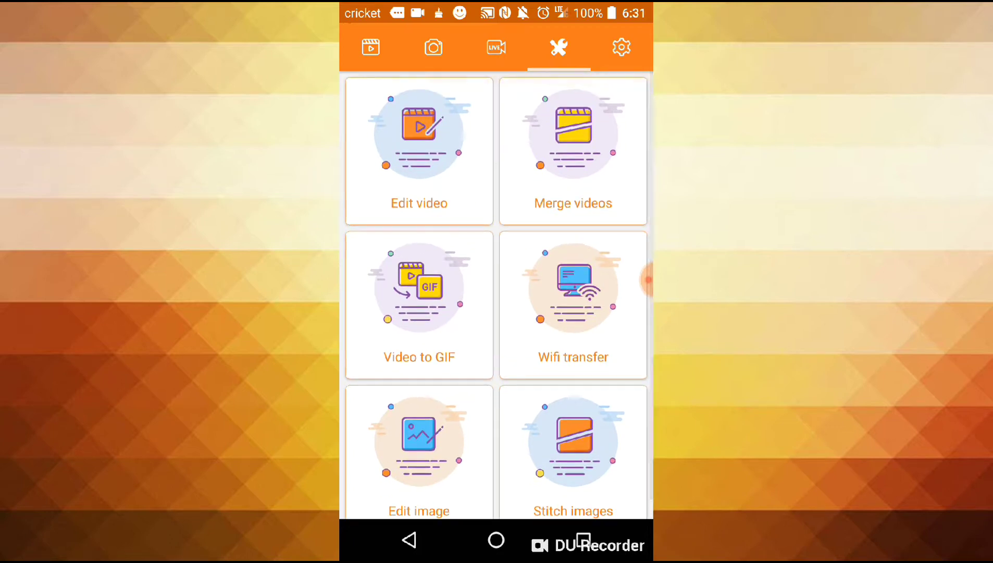
scroll(497, 295, down, 1)
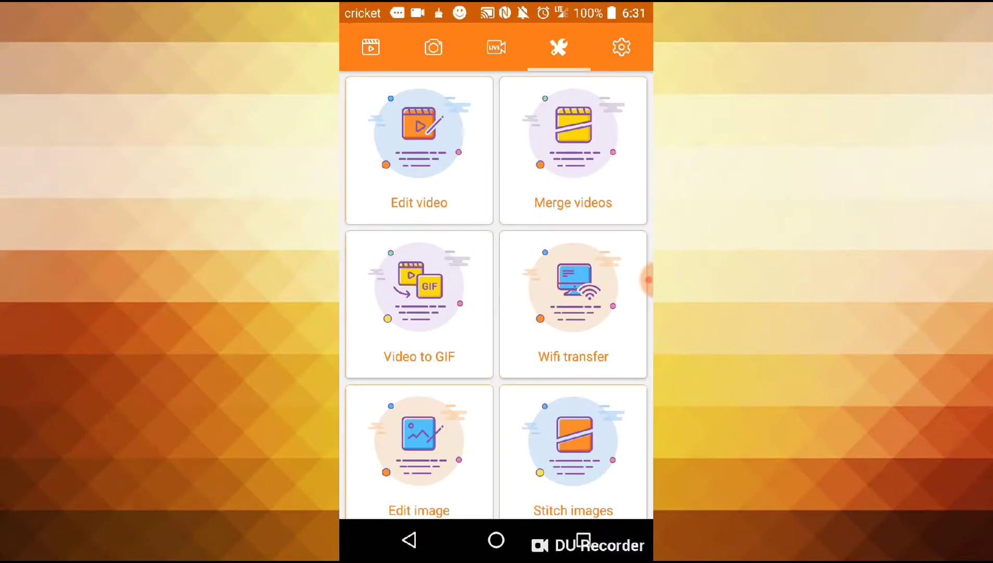
Stop the running test recording from the floating DU Recorder bubble menu
click(645, 280)
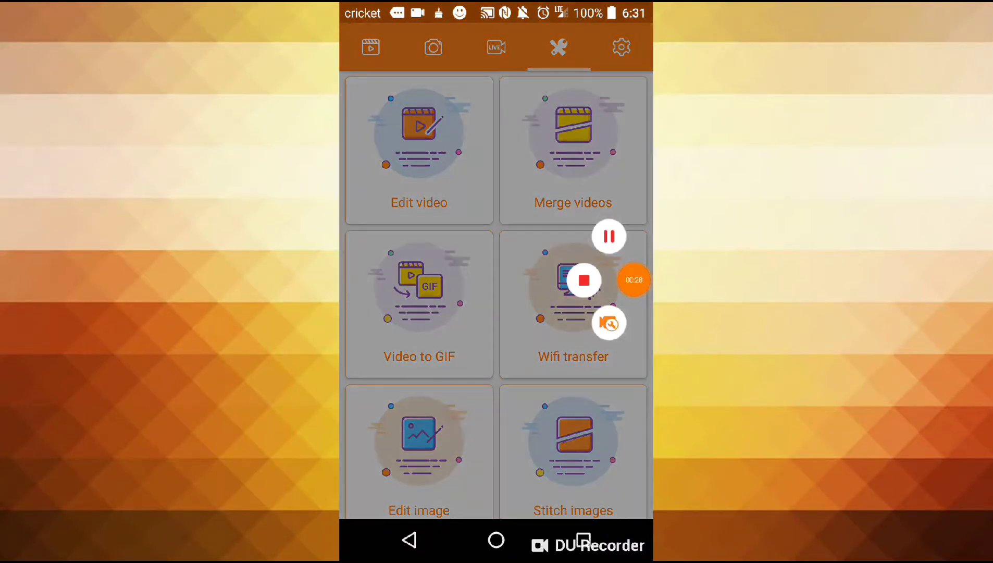
click(584, 280)
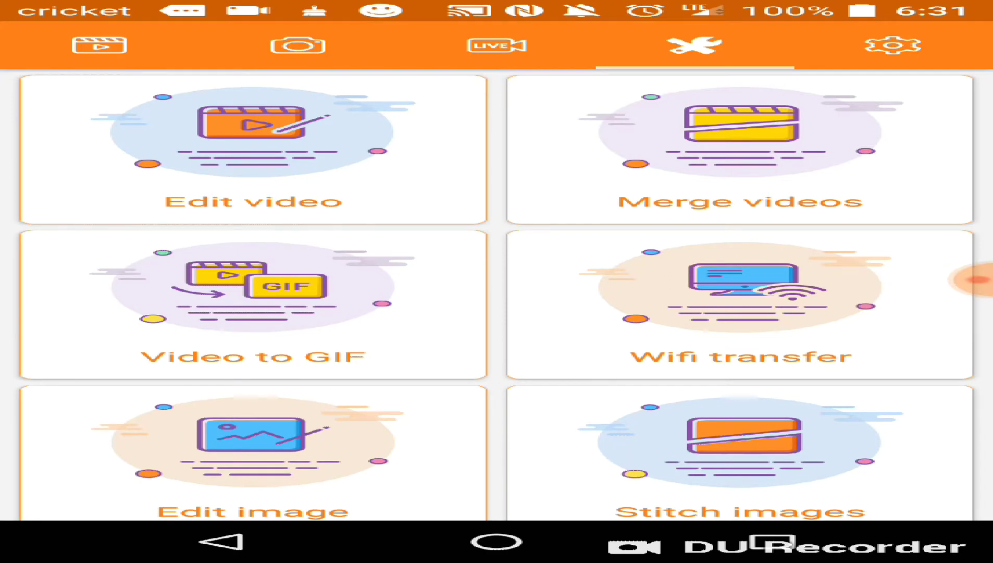
Check the recording notification in the shade, then expand the bubble's pause/stop controls
drag(496, 10, 496, 388)
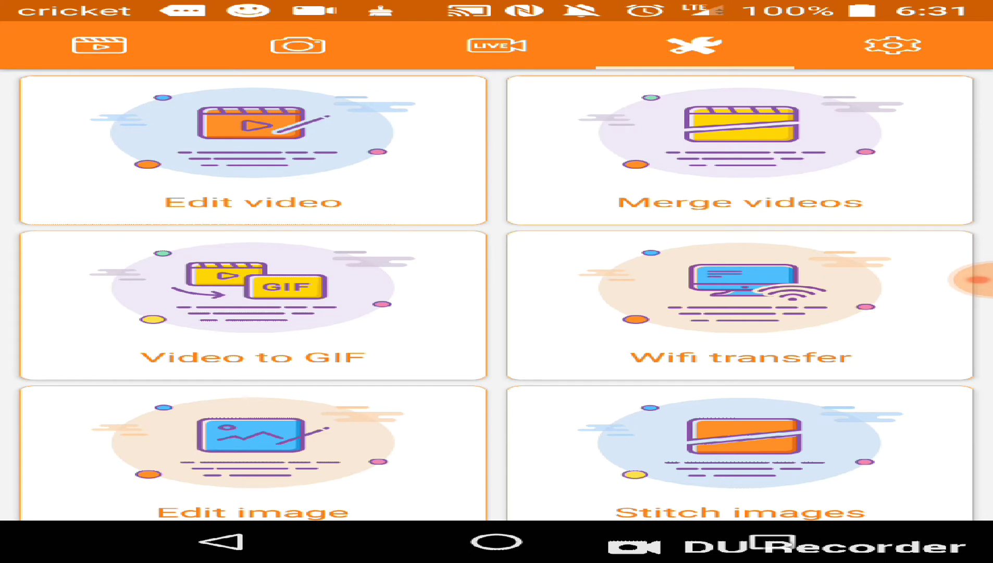
scroll(497, 295, down, 1)
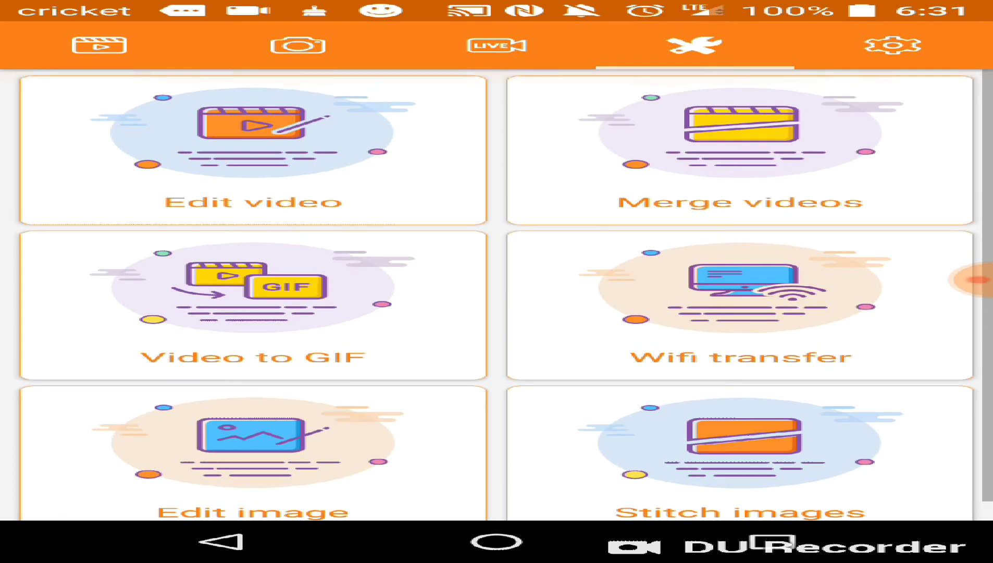
scroll(496, 294, down, 1)
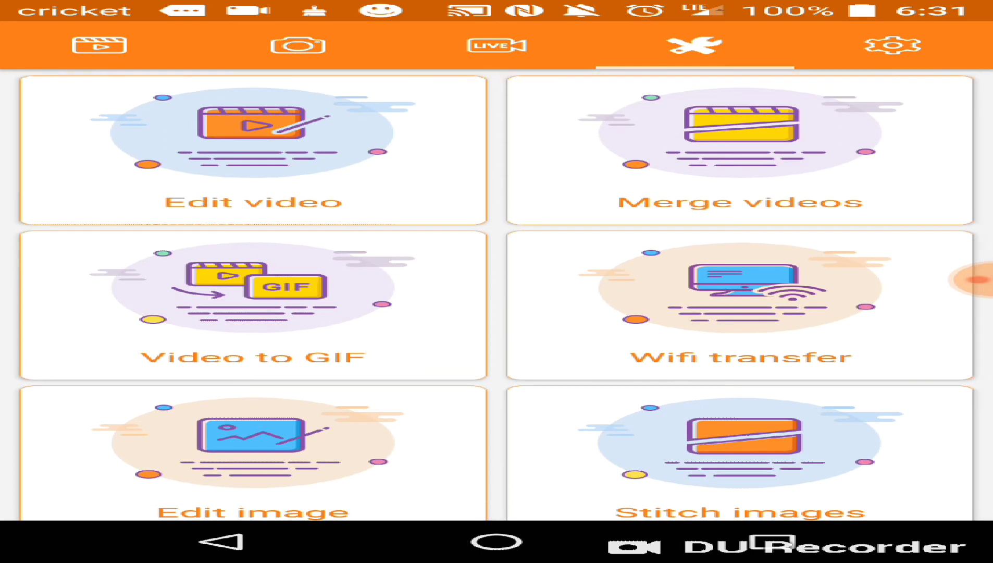
scroll(496, 294, down, 1)
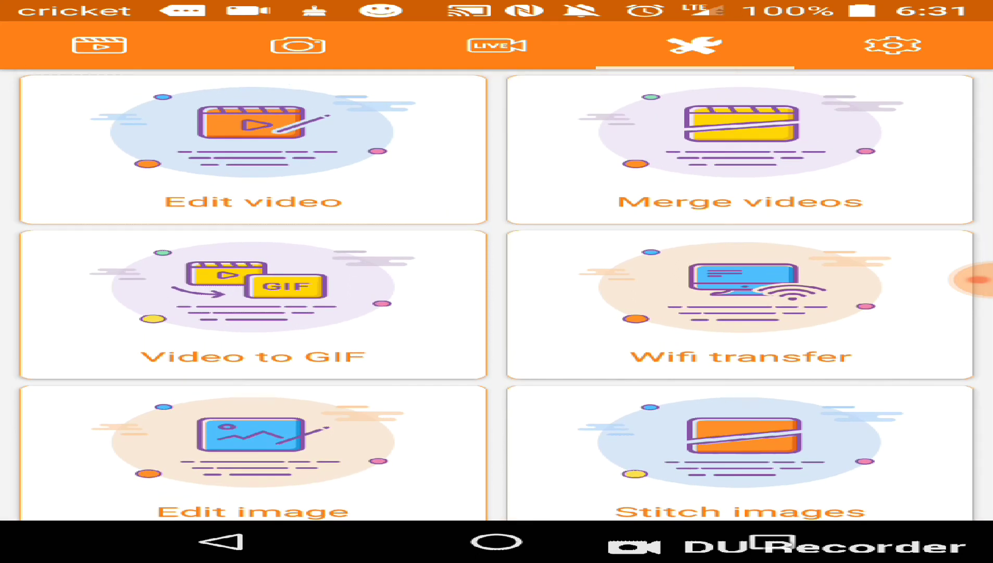
click(974, 279)
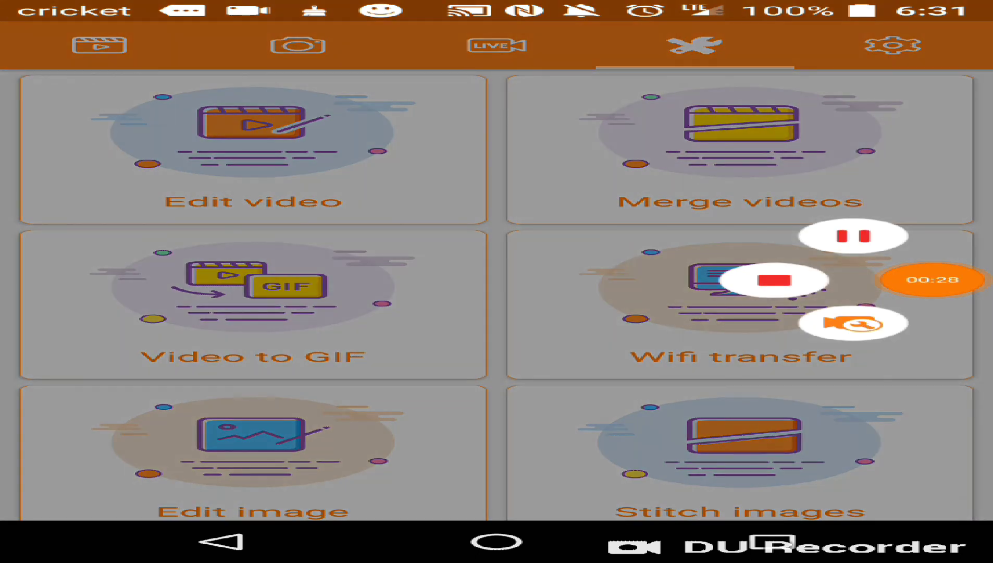